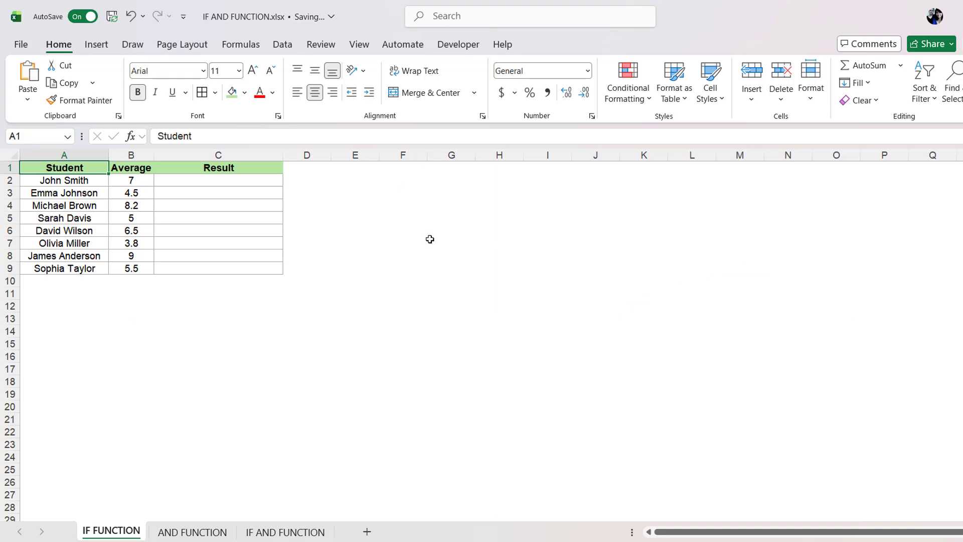
pyautogui.click(75, 315)
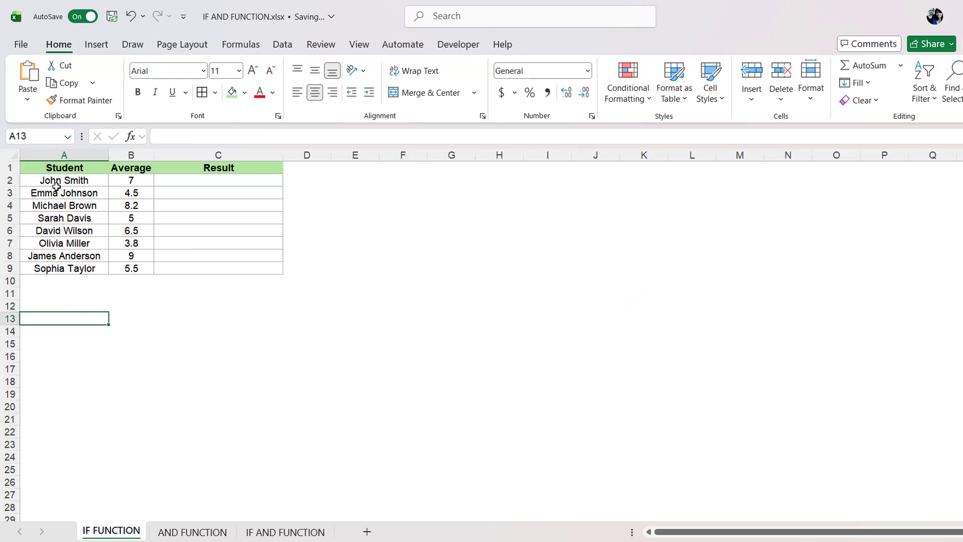
pyautogui.moveTo(57, 182); pyautogui.dragTo(65, 268)
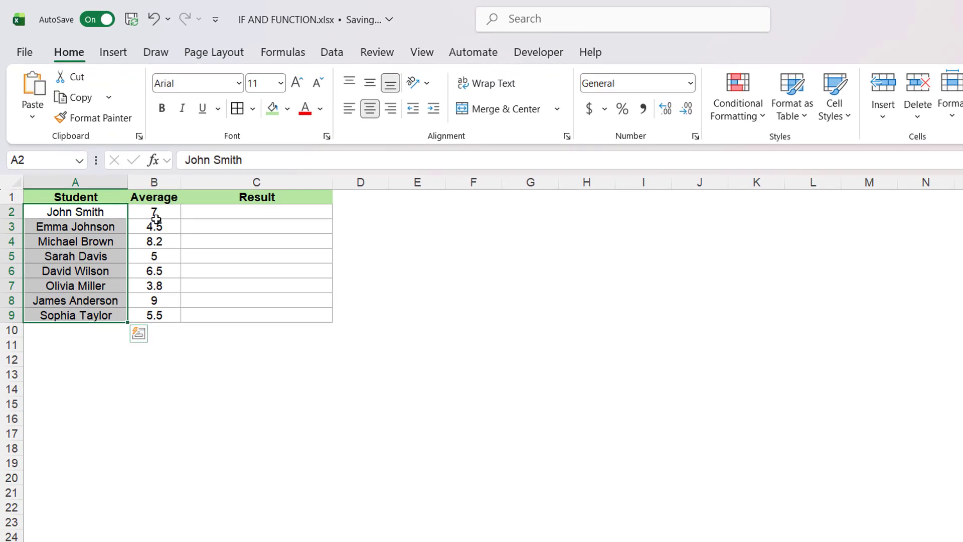
pyautogui.moveTo(152, 210); pyautogui.dragTo(150, 311)
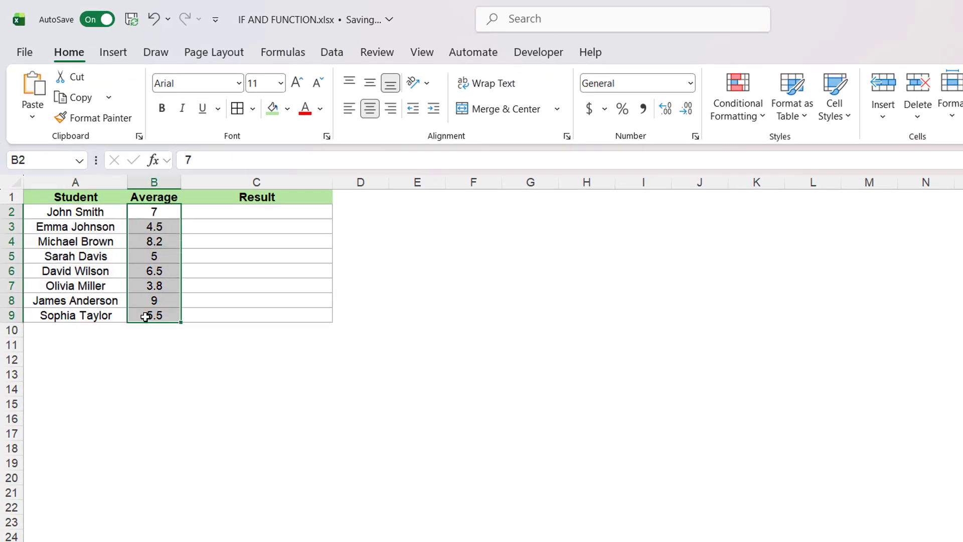
# - Enter =IF(B2>5,"Passed","Failed") in cell C2 of the Result column
pyautogui.click(205, 211)
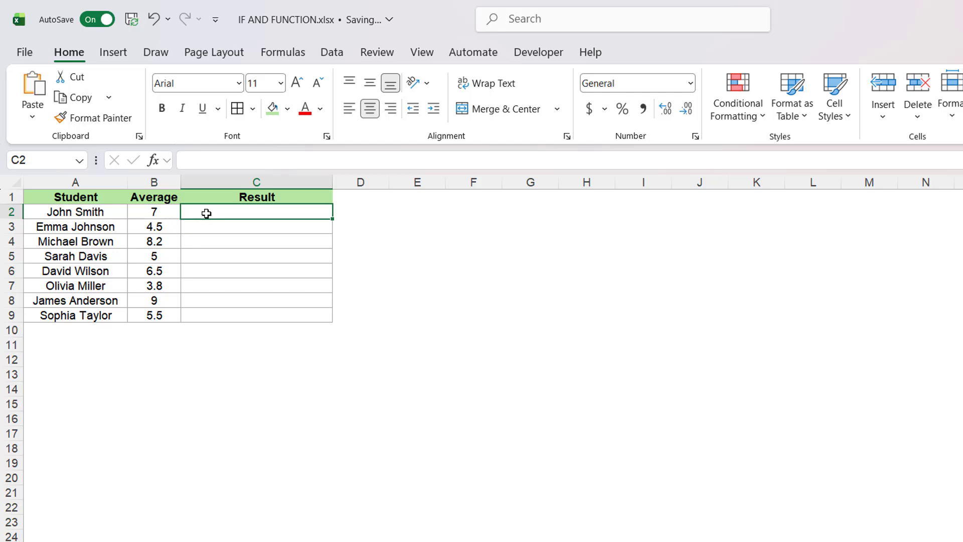
pyautogui.doubleClick(206, 213)
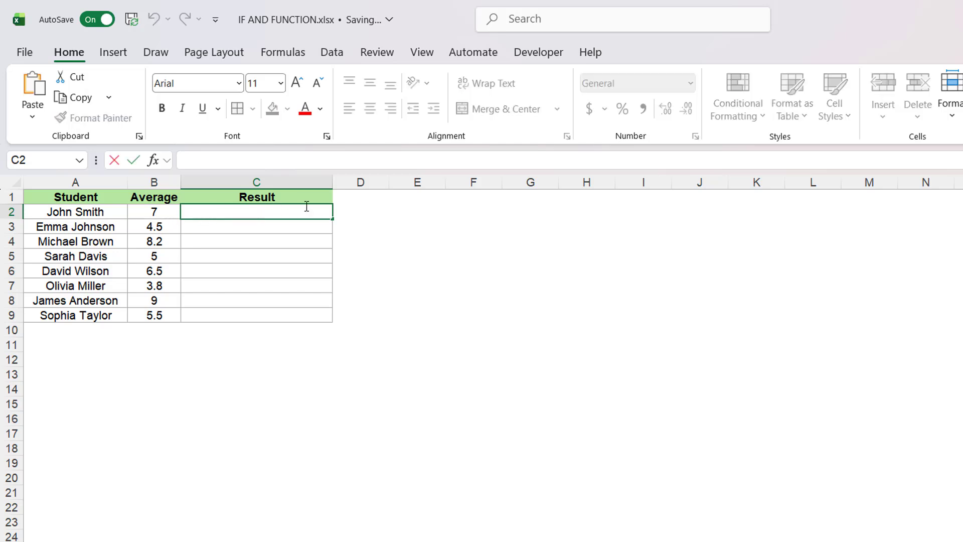
pyautogui.write('=')
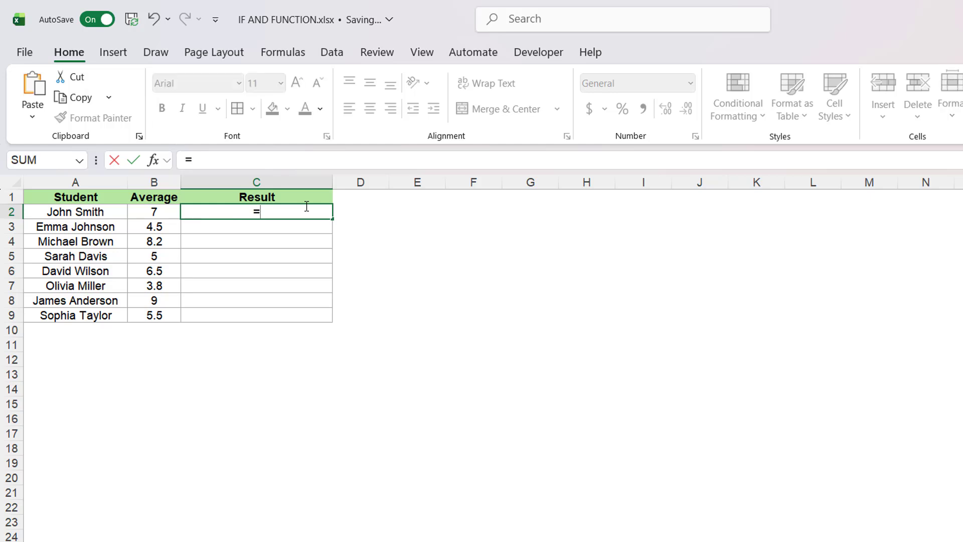
pyautogui.write('IF(')
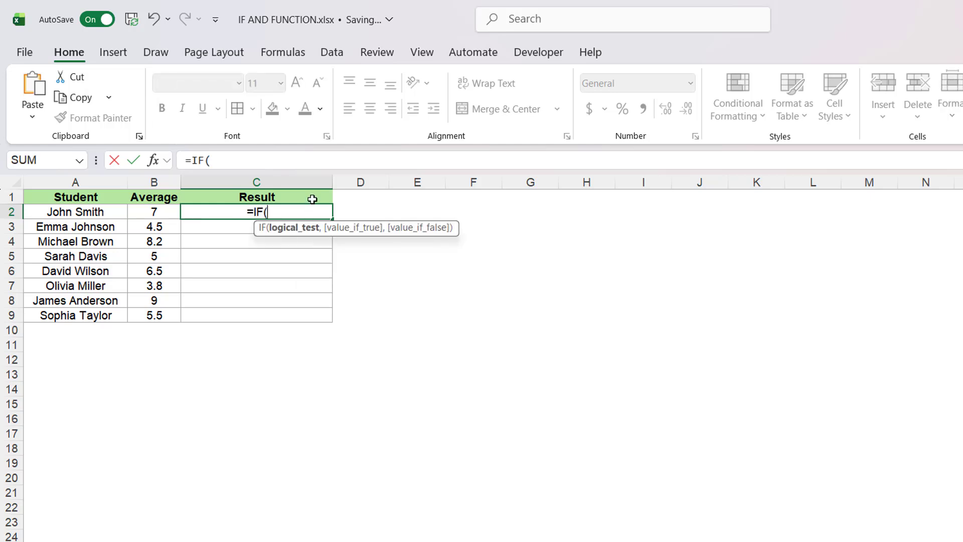
pyautogui.click(154, 215)
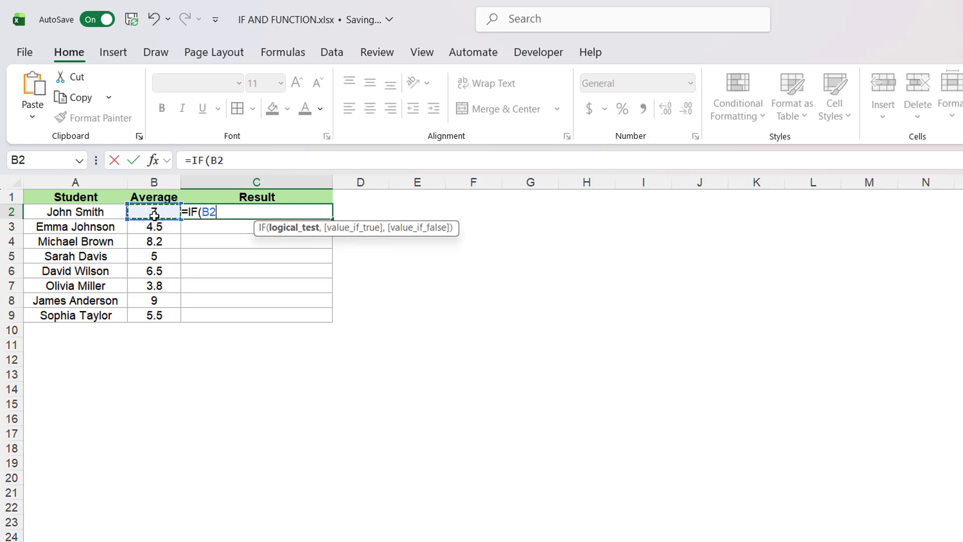
pyautogui.write('>5,')
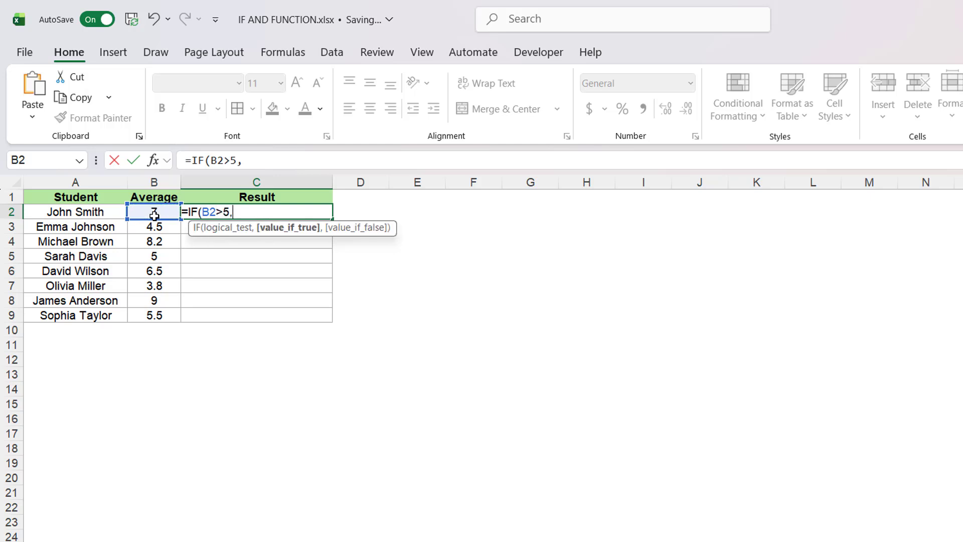
pyautogui.write('"Passed"')
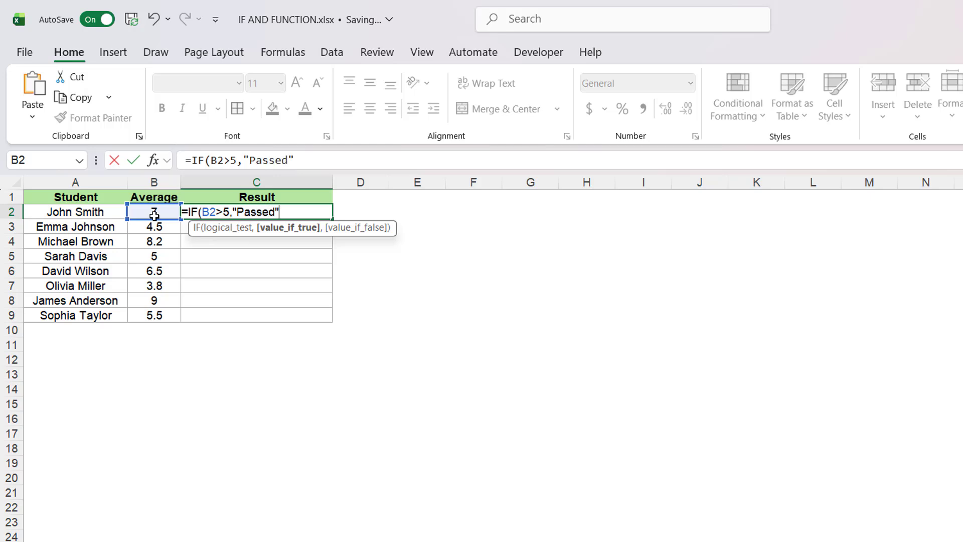
pyautogui.write(',')
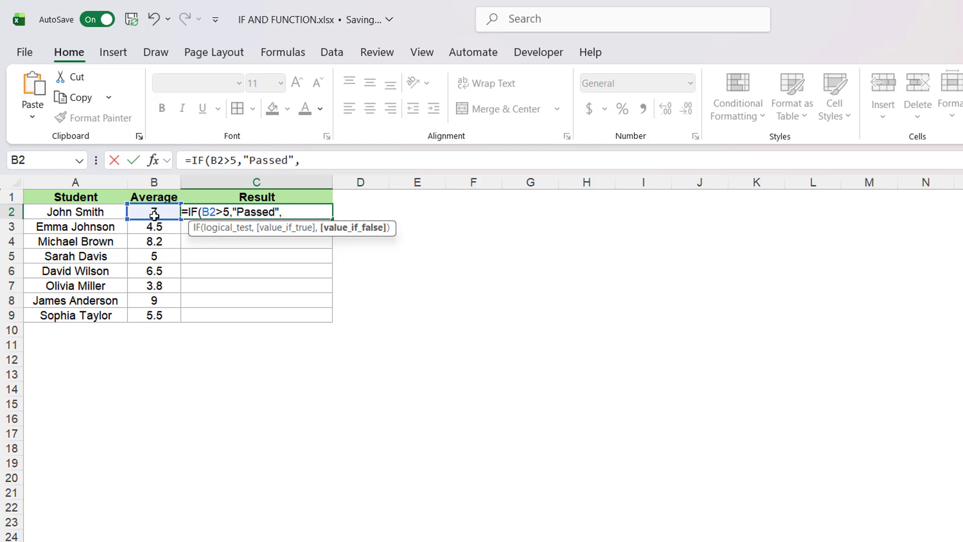
pyautogui.write('"Failed")')
pyautogui.press('Return')
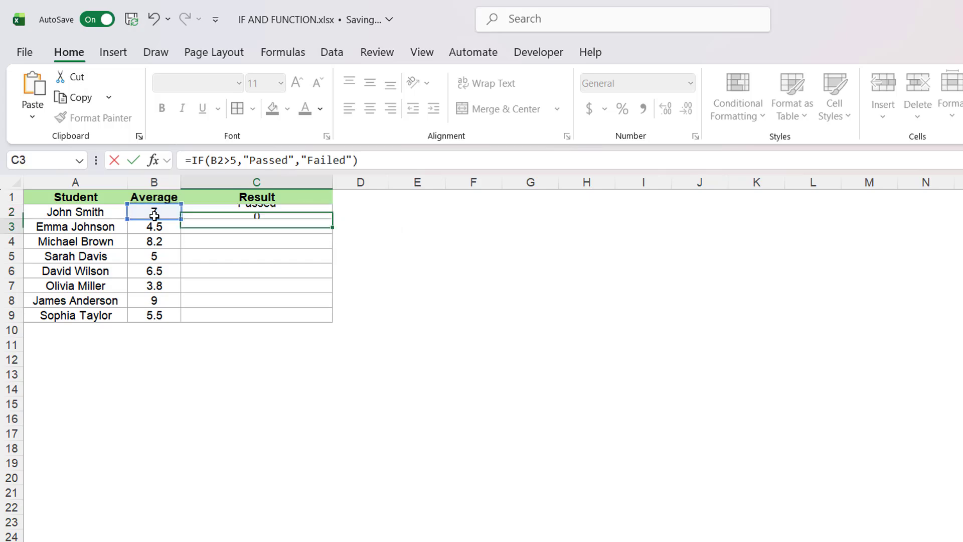
# - Fill the IF formula from C2 down the Result column for all remaining students
pyautogui.click(241, 211)
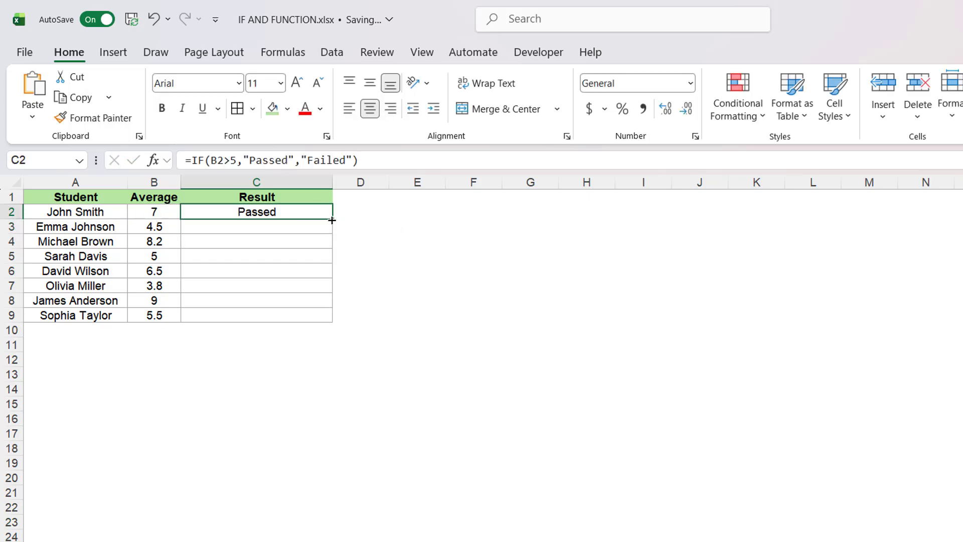
pyautogui.moveTo(332, 219); pyautogui.dragTo(340, 331)
pyautogui.click(426, 358)
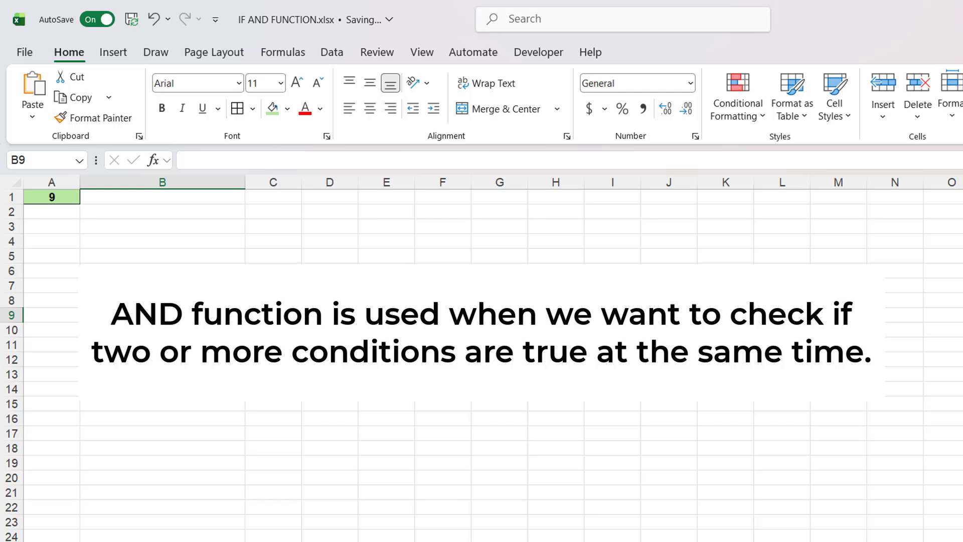
# - Enter =AND(A1>1,A1<10) in cell B4 of the AND FUNCTION sheet
pyautogui.click(144, 227)
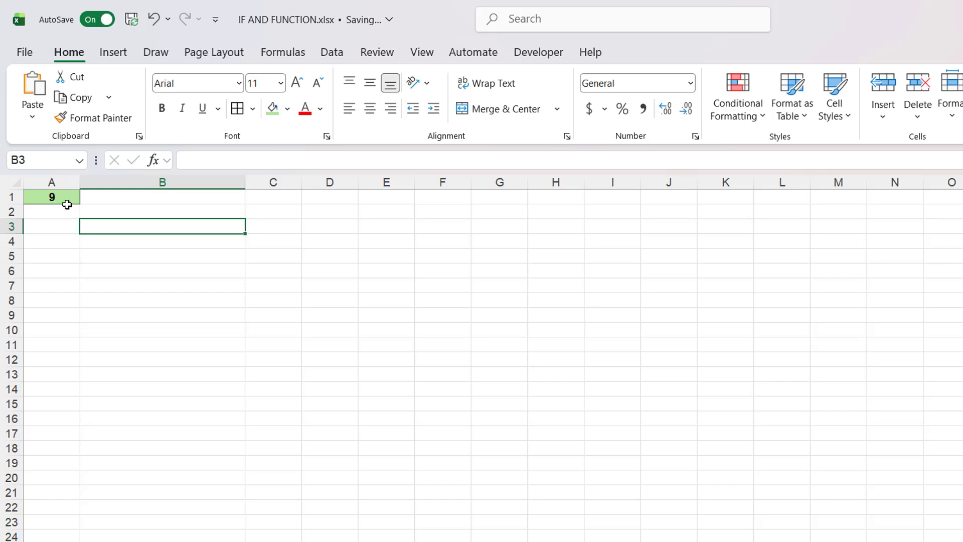
pyautogui.click(53, 197)
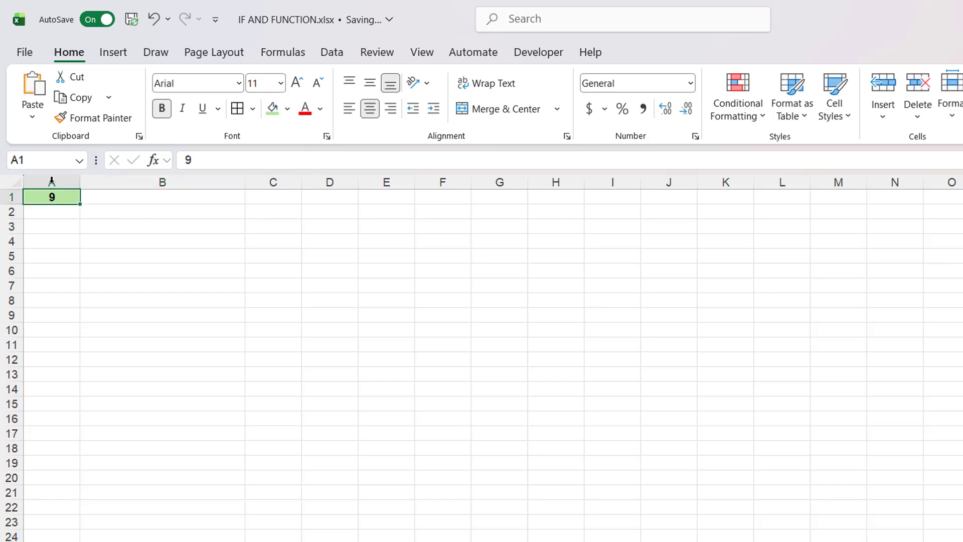
pyautogui.click(139, 243)
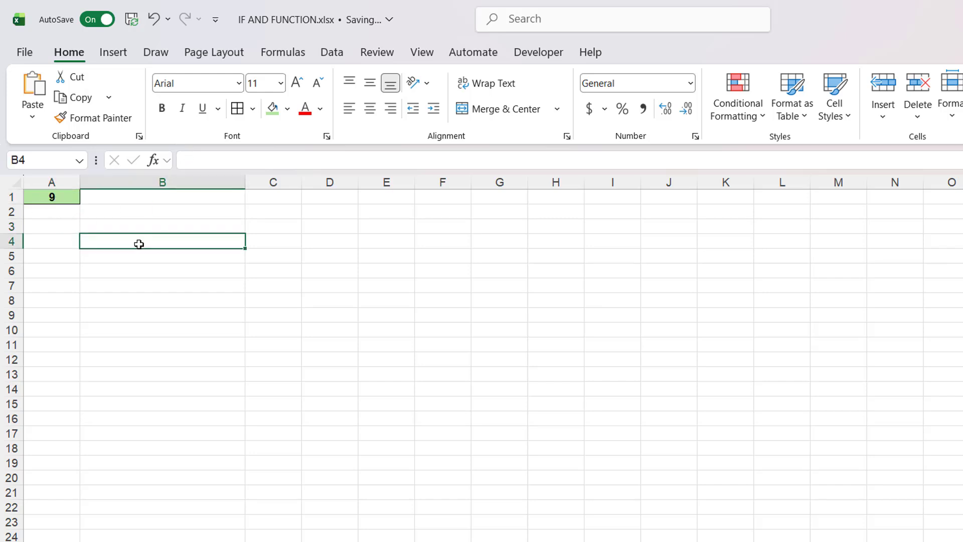
pyautogui.doubleClick(139, 244)
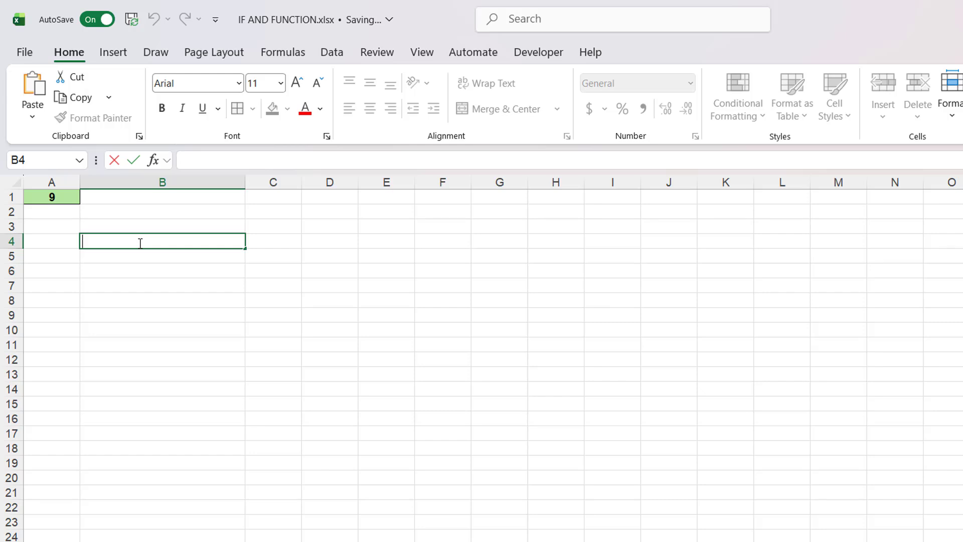
pyautogui.write('=AND')
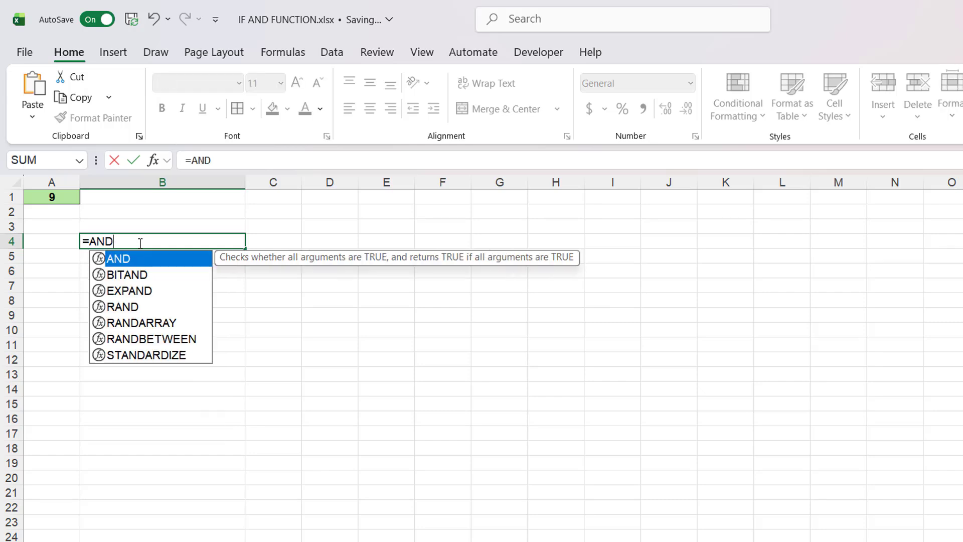
pyautogui.write('(')
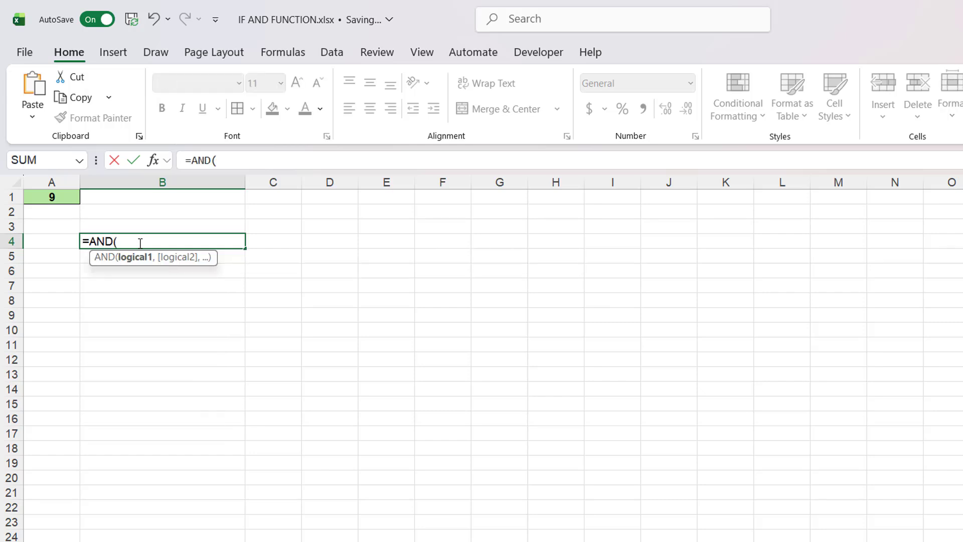
pyautogui.click(55, 198)
pyautogui.write(',')
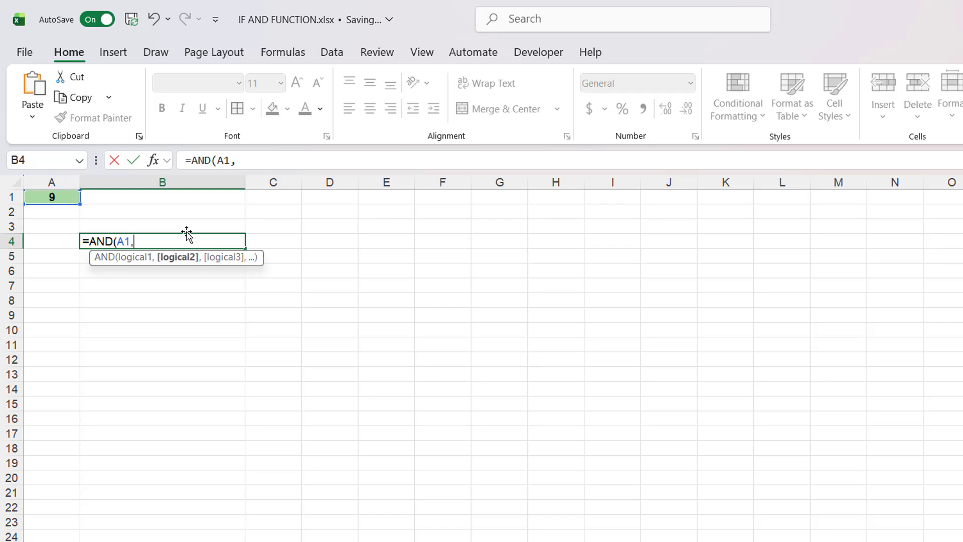
pyautogui.press('BackSpace')
pyautogui.write('>1,')
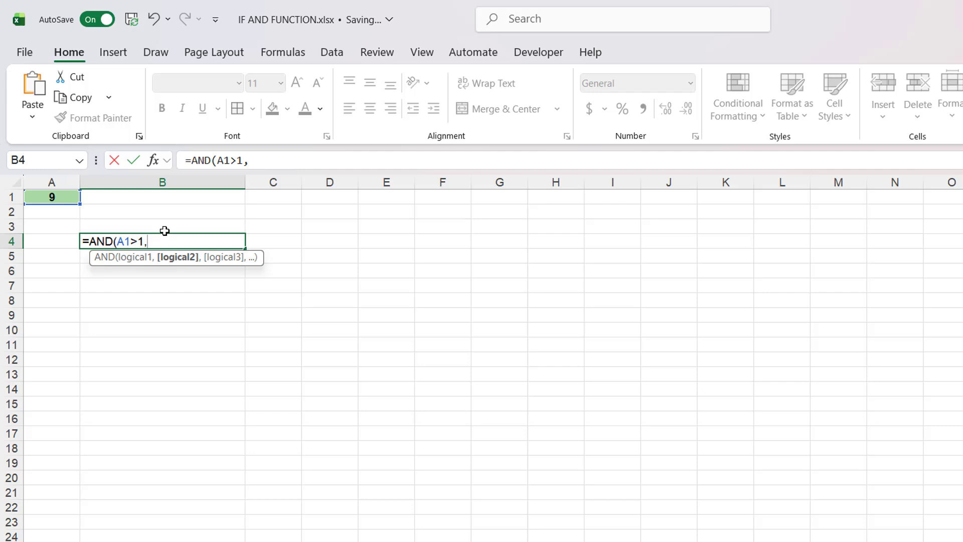
pyautogui.click(55, 195)
pyautogui.write('<10)')
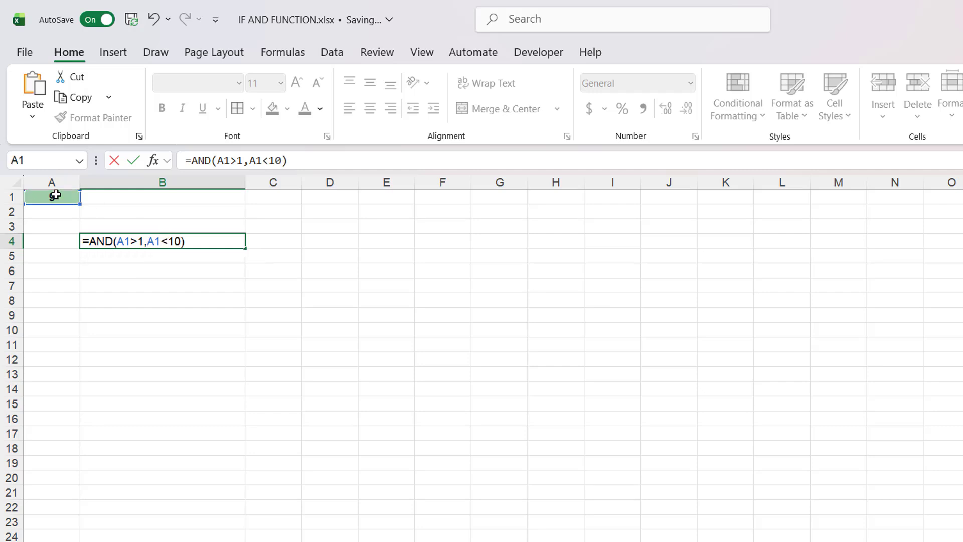
pyautogui.press('Return')
# - Change the second condition of the AND formula in B4 to A1<5
pyautogui.click(145, 242)
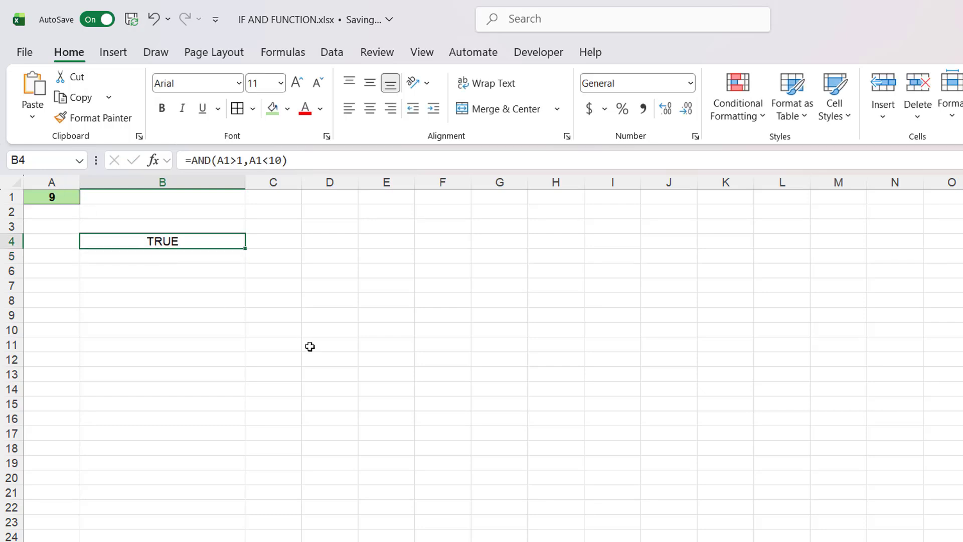
pyautogui.doubleClick(275, 160)
pyautogui.write('5')
pyautogui.press('Return')
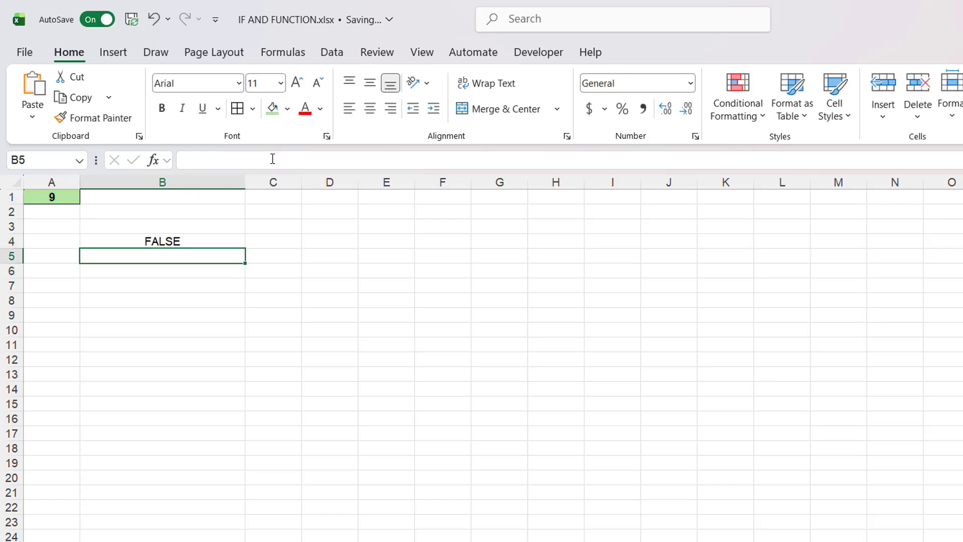
pyautogui.click(232, 244)
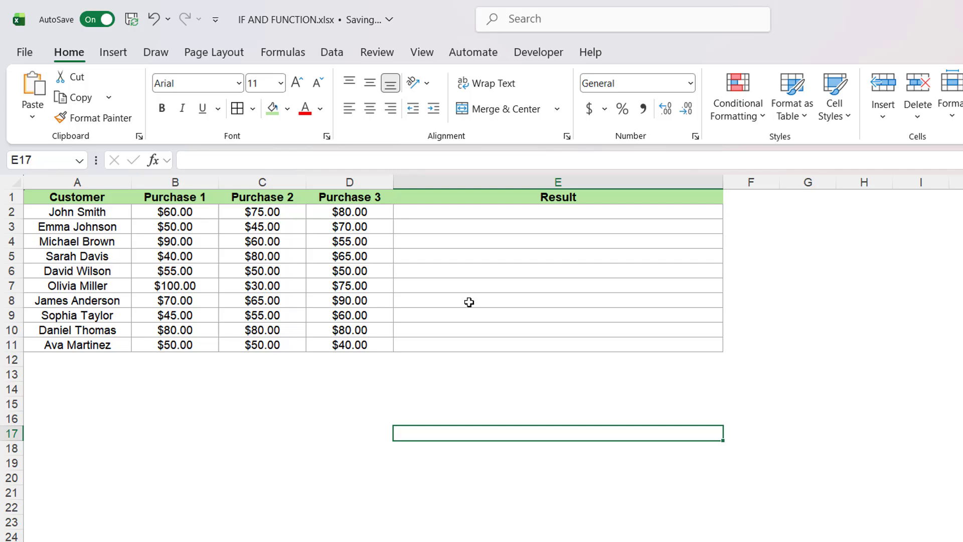
pyautogui.click(479, 213)
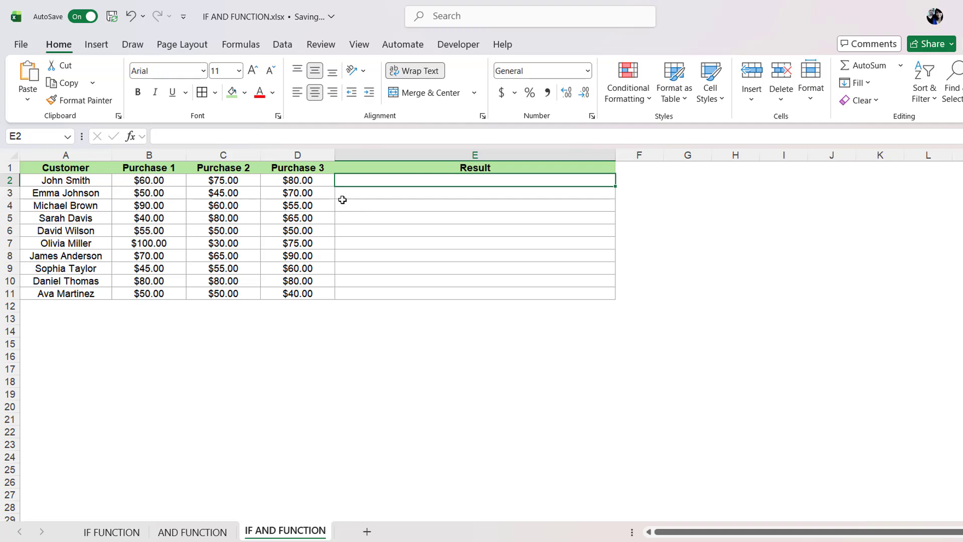
pyautogui.click(150, 168)
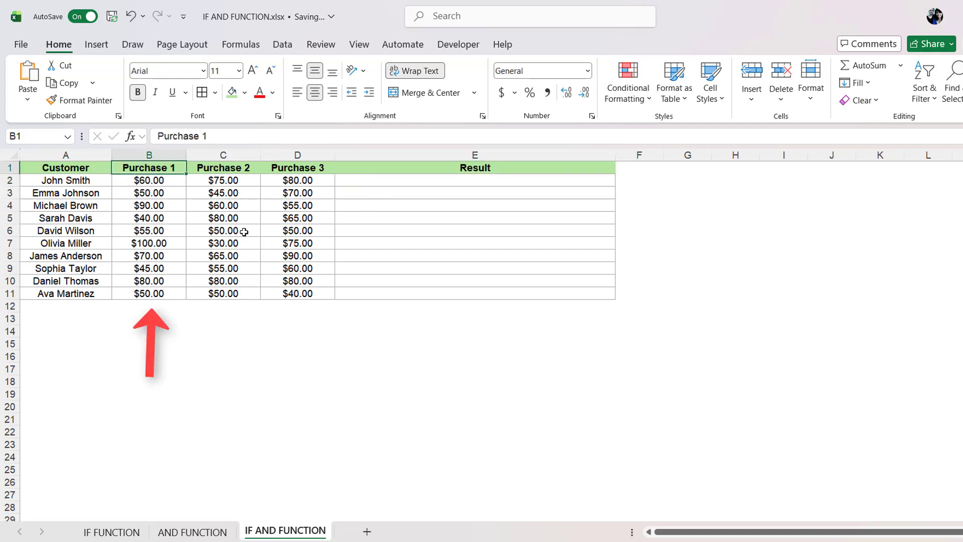
pyautogui.click(238, 169)
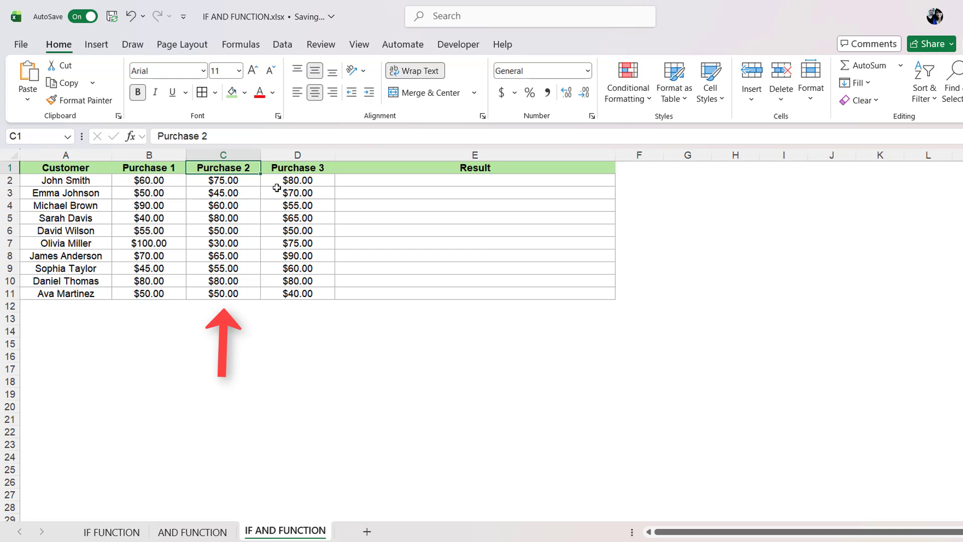
pyautogui.click(295, 169)
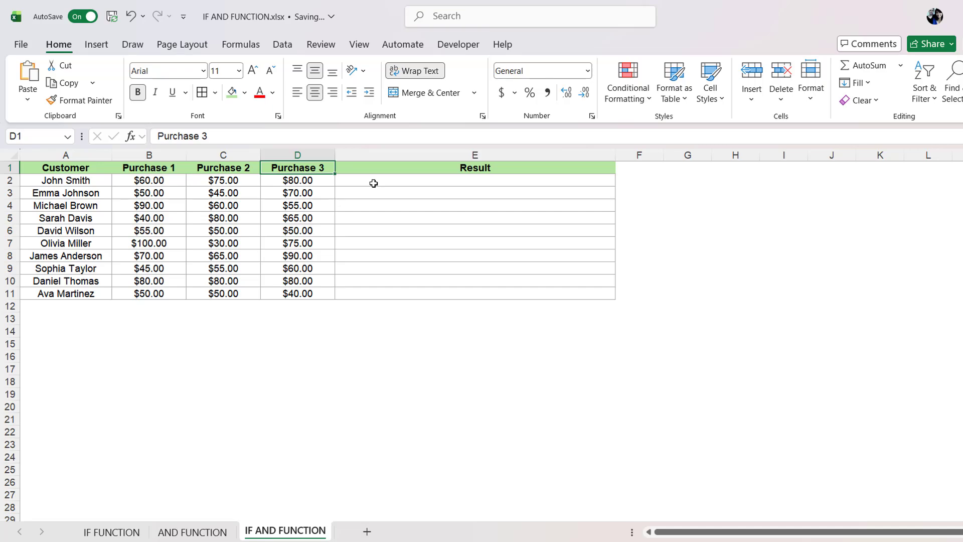
# - Start a formula in cell E2 with the logical test =IF(AND(B2>=50,C2>=50,D2>=50)
pyautogui.doubleClick(451, 221)
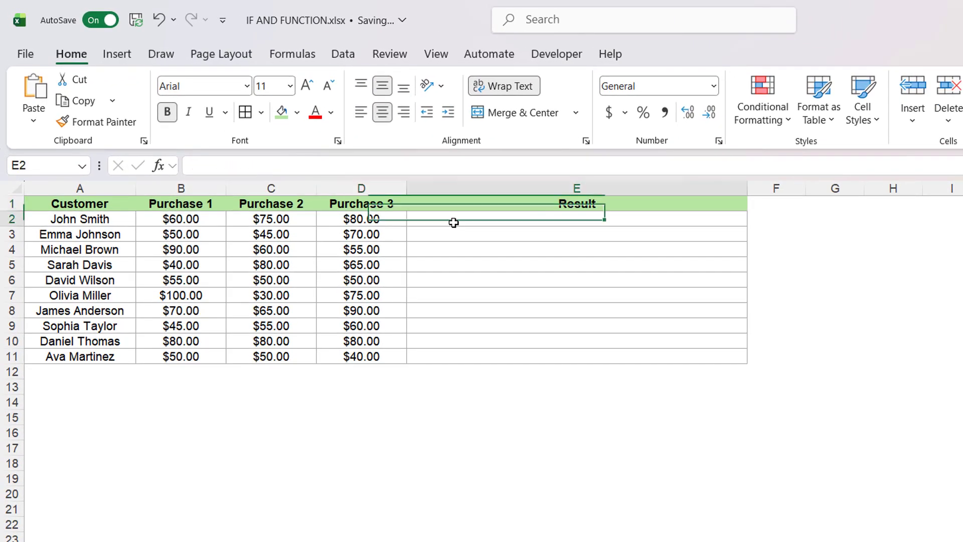
pyautogui.write('=')
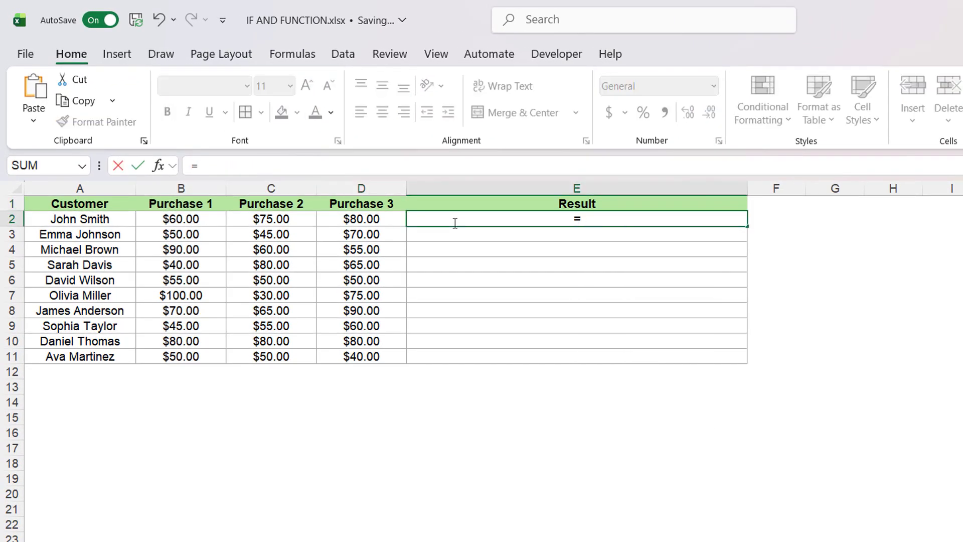
pyautogui.write('IF(A')
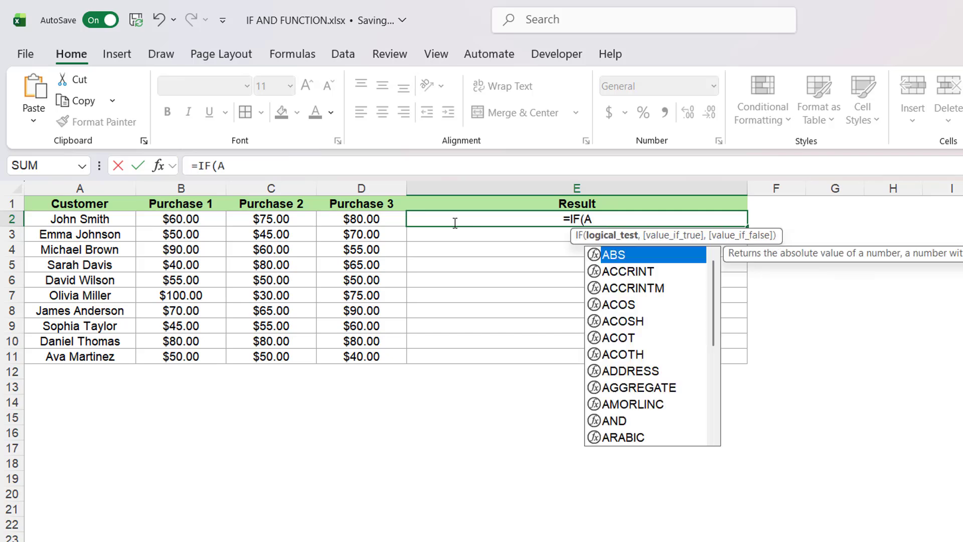
pyautogui.write('ND(')
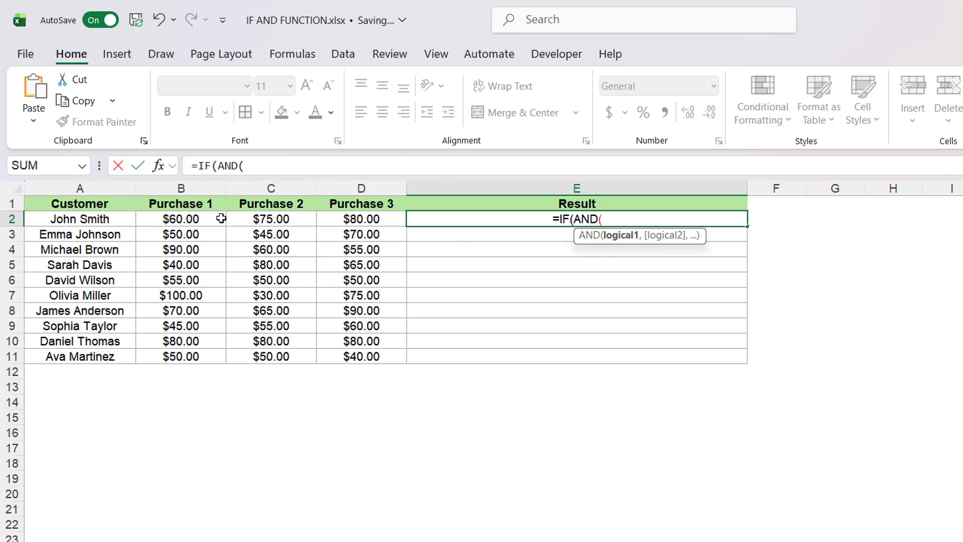
pyautogui.click(204, 219)
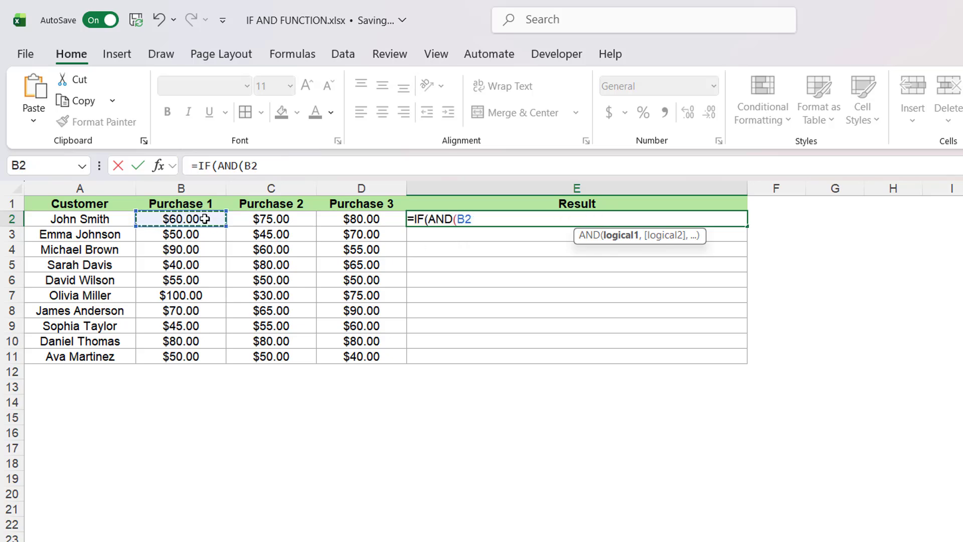
pyautogui.write('>=50')
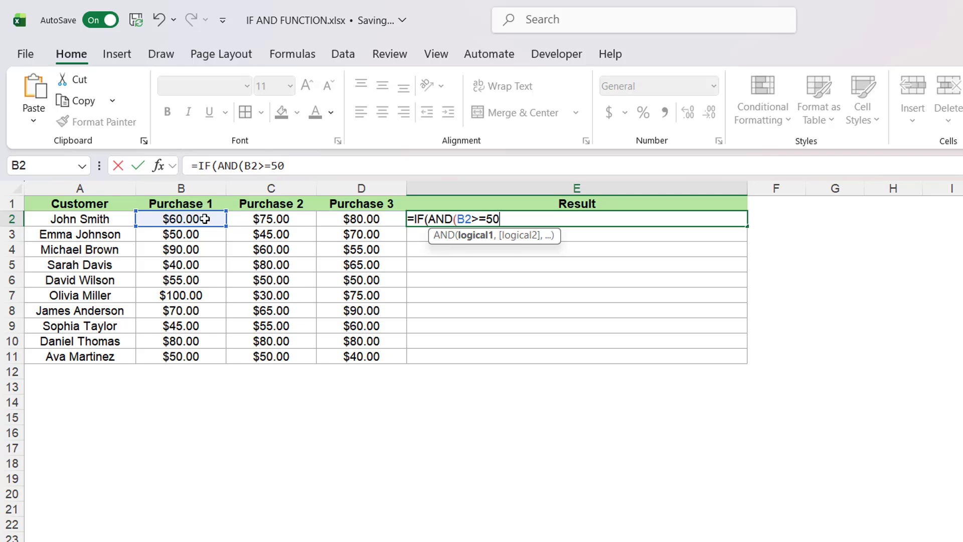
pyautogui.write(',')
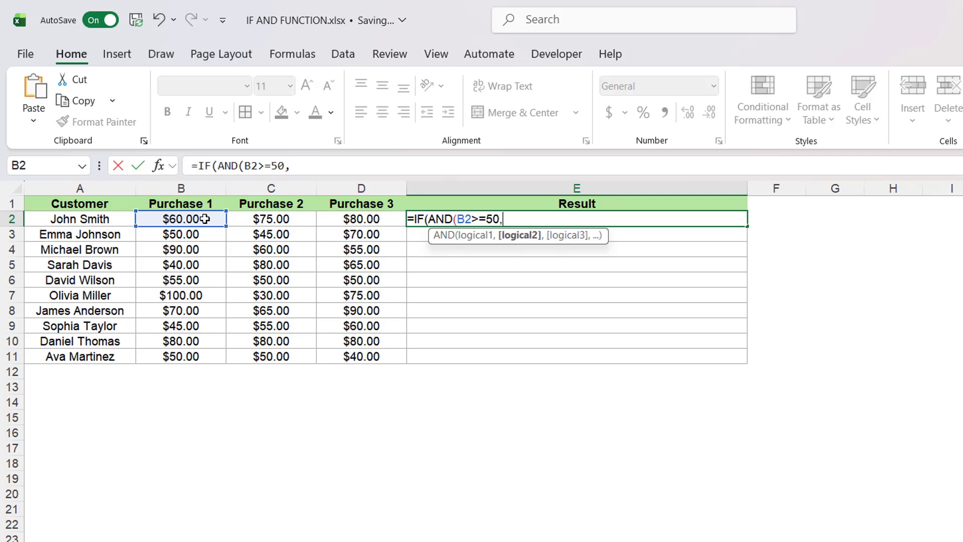
pyautogui.click(259, 218)
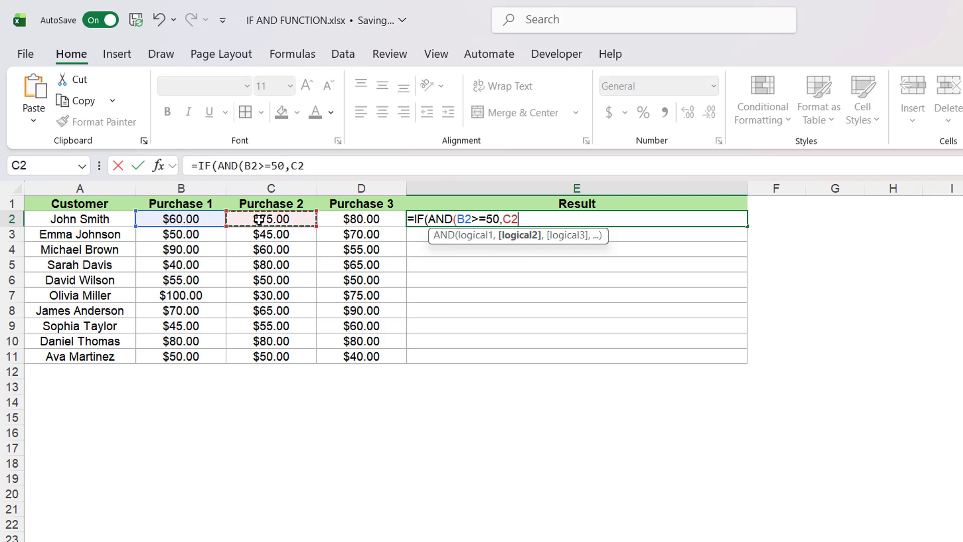
pyautogui.write('>=50,')
pyautogui.click(337, 219)
pyautogui.write('>=50')
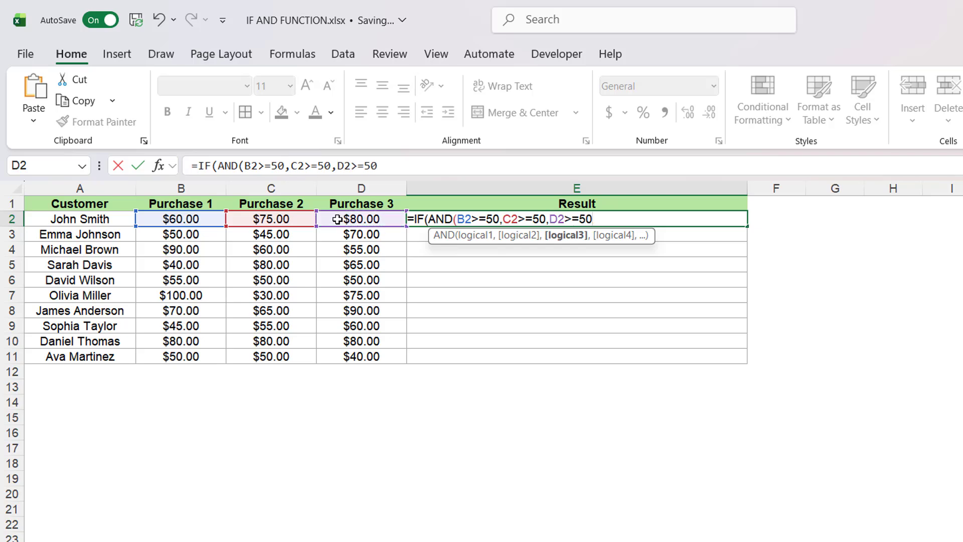
pyautogui.write(')')
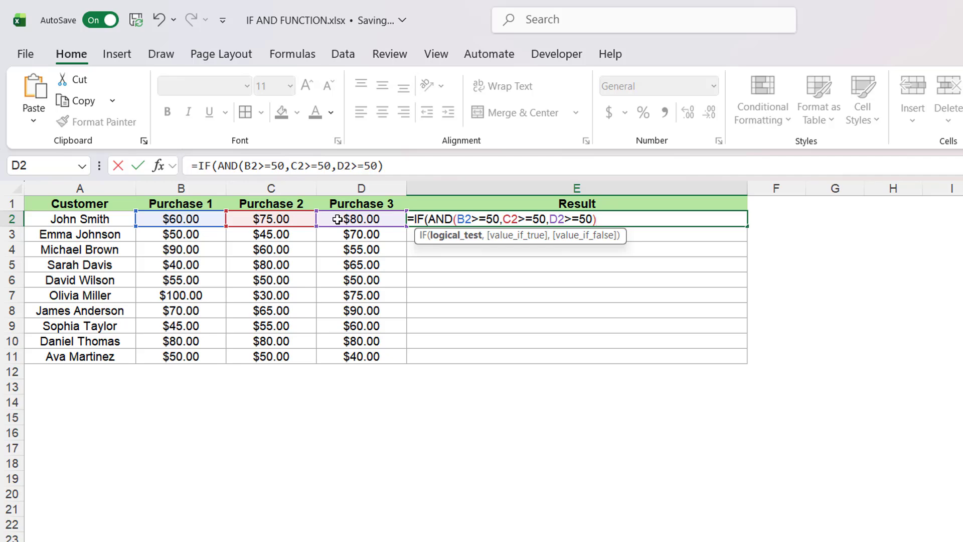
# - Complete the E2 formula with "Coupon earned" as the value if true and "No coupon" as the value if false
pyautogui.write(',')
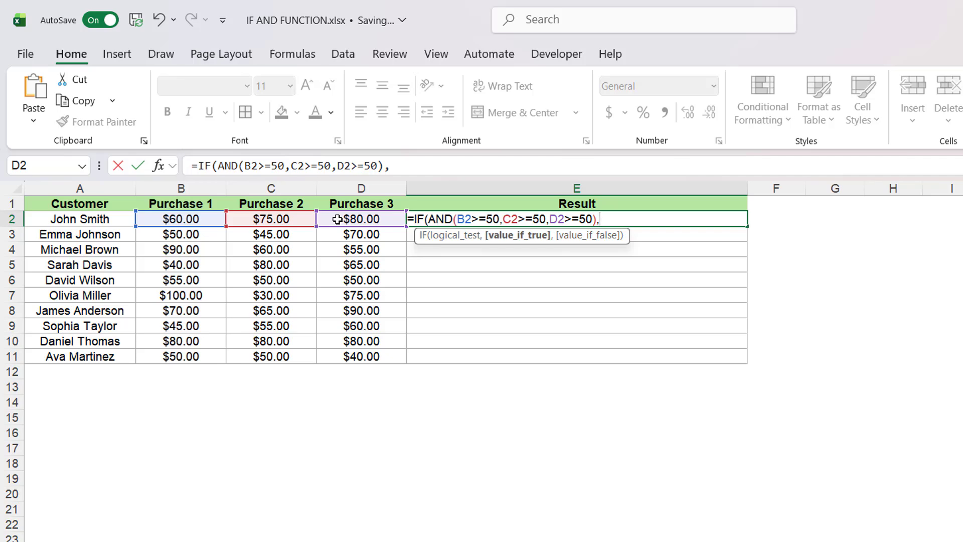
pyautogui.write('"Coupon earned"')
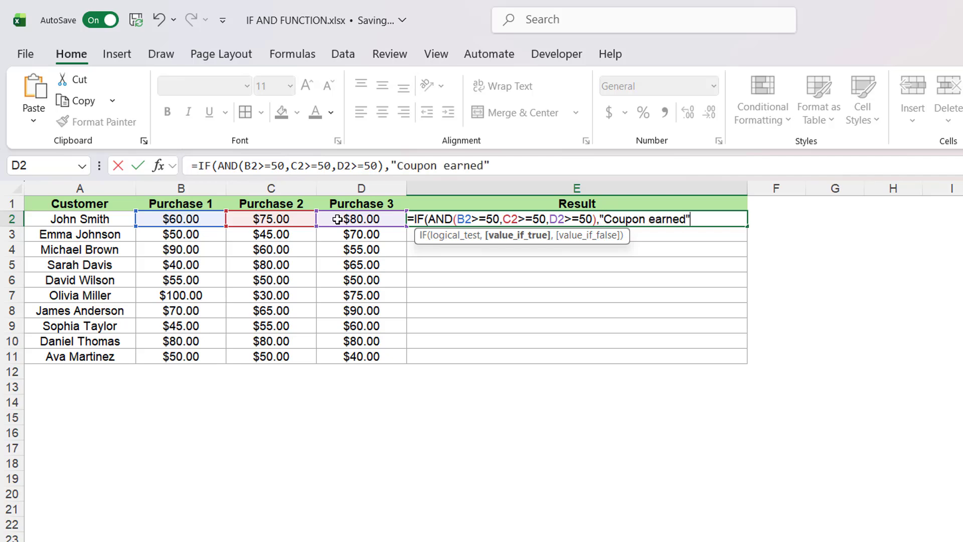
pyautogui.write(',')
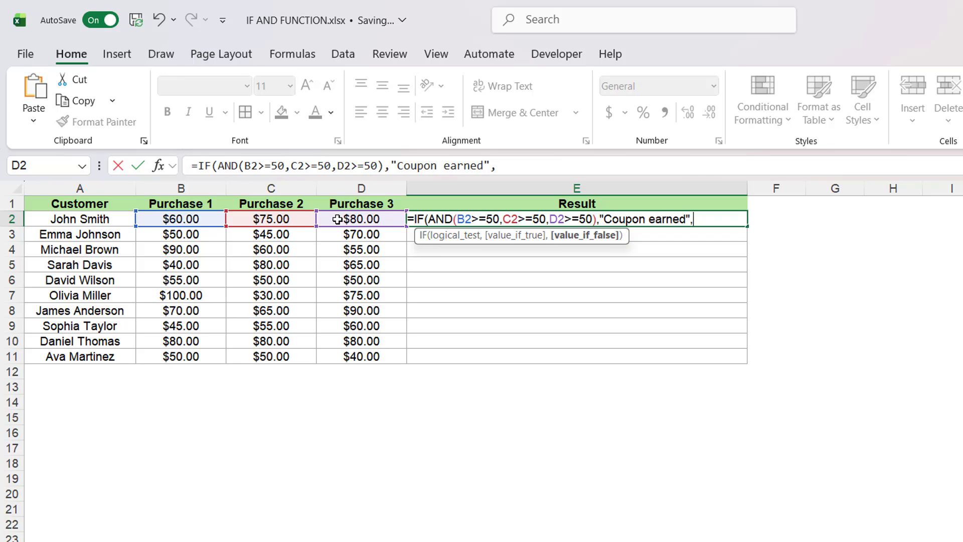
pyautogui.write('"No coupon')
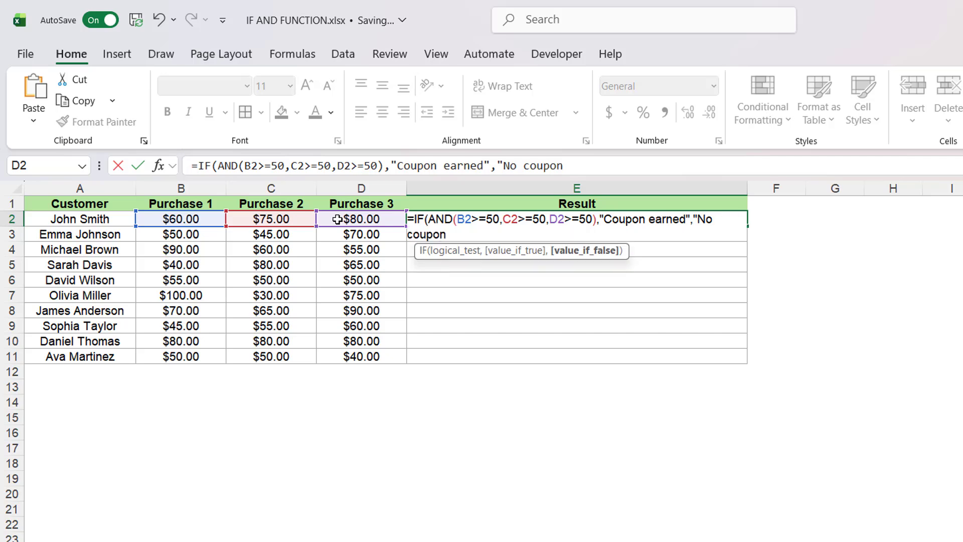
pyautogui.write('")')
pyautogui.press('Return')
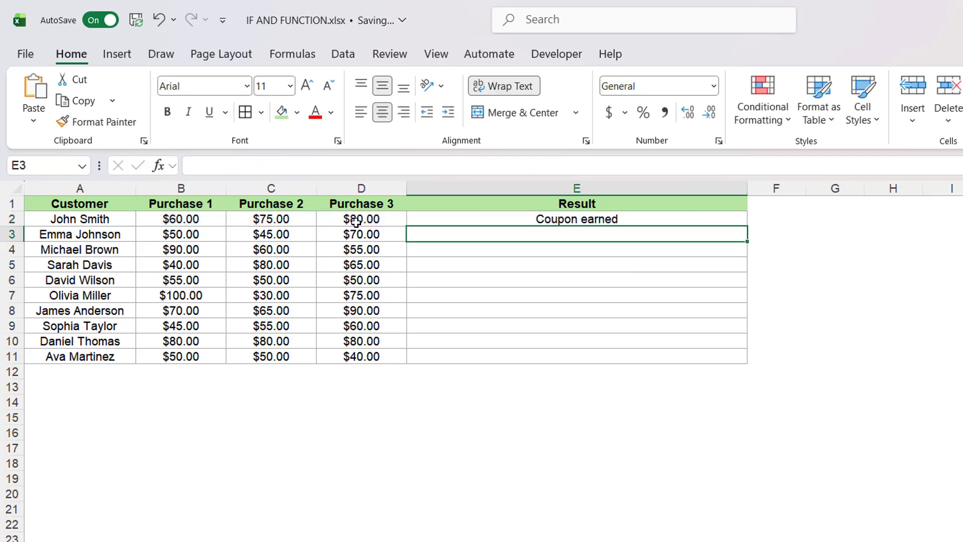
# - Fill the IF AND formula from E2 down the Result column to E11
pyautogui.click(742, 219)
pyautogui.moveTo(747, 226); pyautogui.dragTo(731, 359)
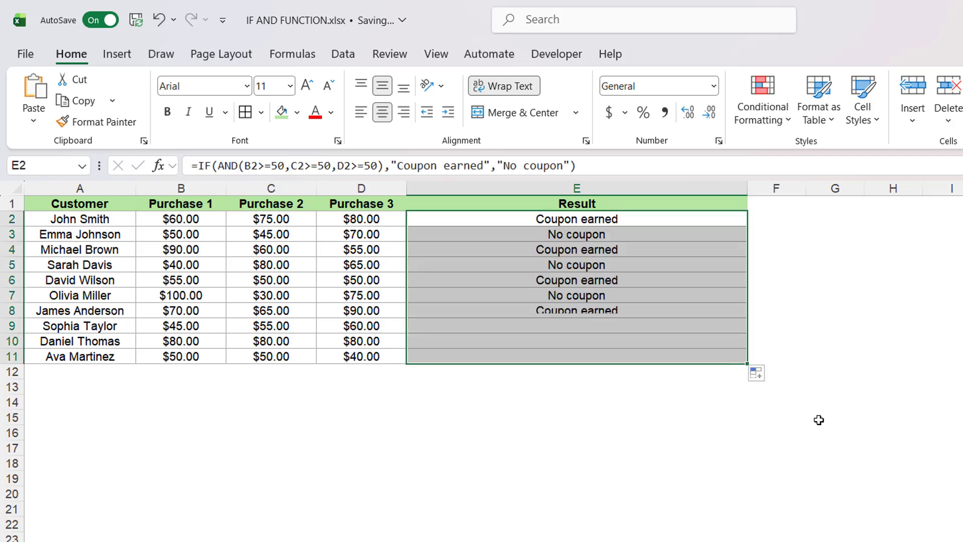
pyautogui.click(882, 385)
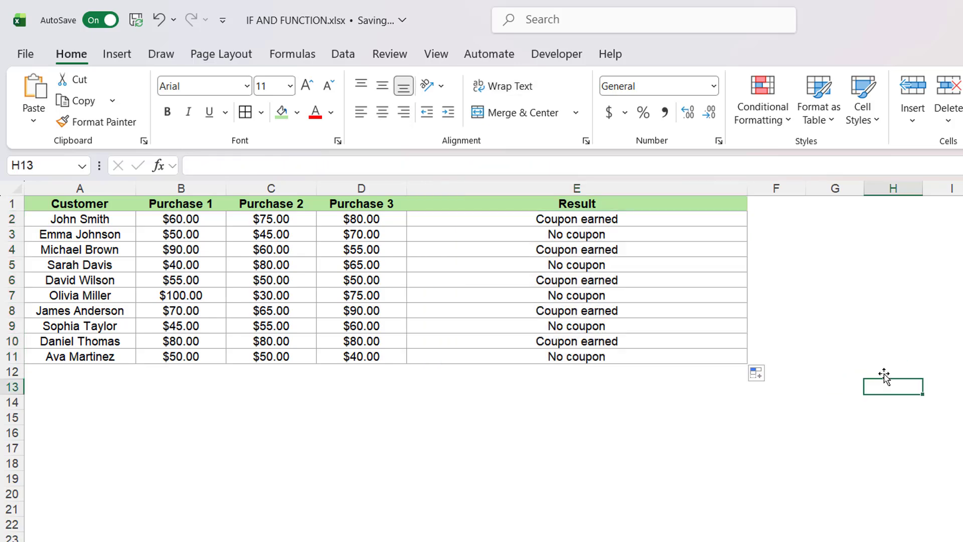
# - Narrow the Result column E to fit its contents more closely and select cell A1
pyautogui.moveTo(747, 188); pyautogui.dragTo(584, 193)
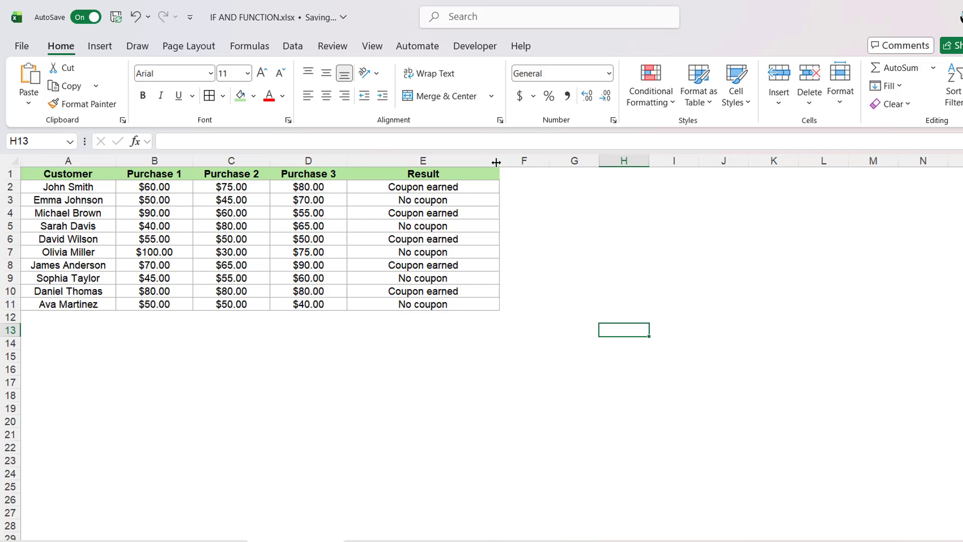
pyautogui.moveTo(499, 164); pyautogui.dragTo(479, 166)
pyautogui.click(581, 239)
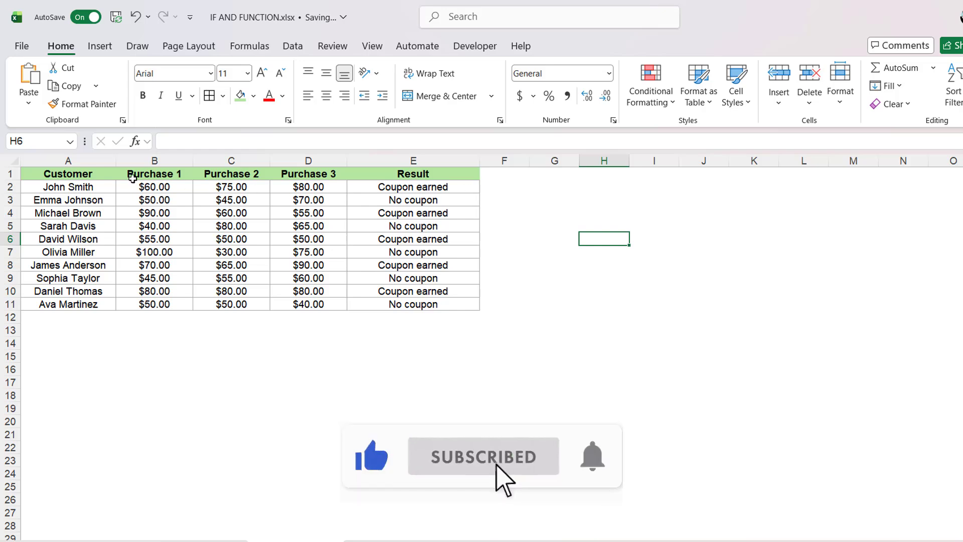
pyautogui.click(90, 175)
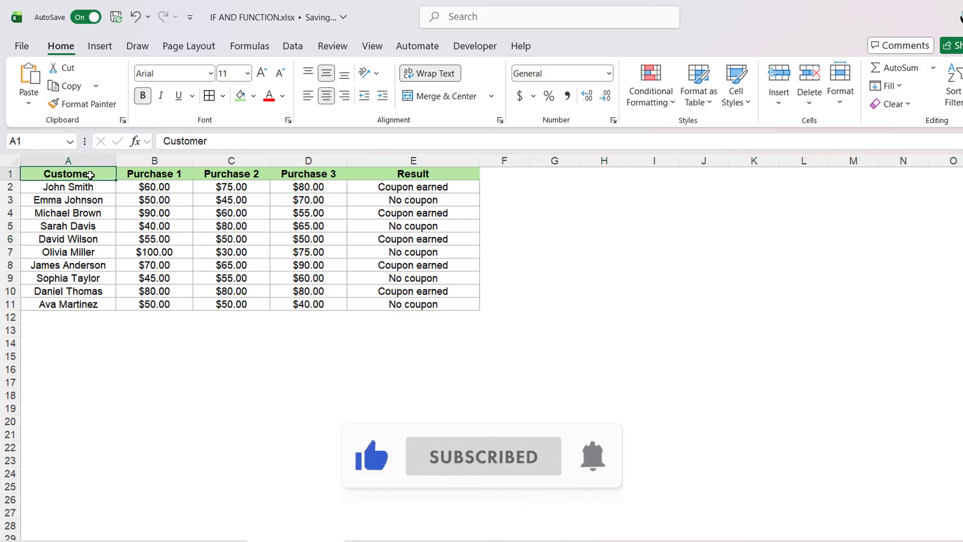